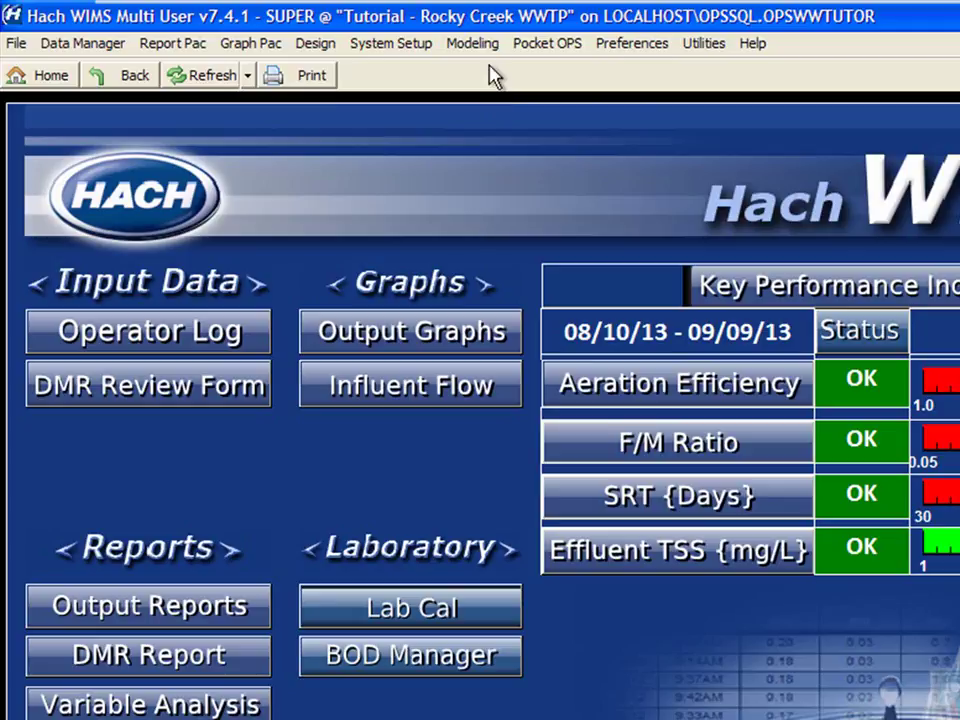
Step: Bring up the Solids Production Analysis tools from the Modeling menu
left_click(484, 45)
mouse_move(524, 98)
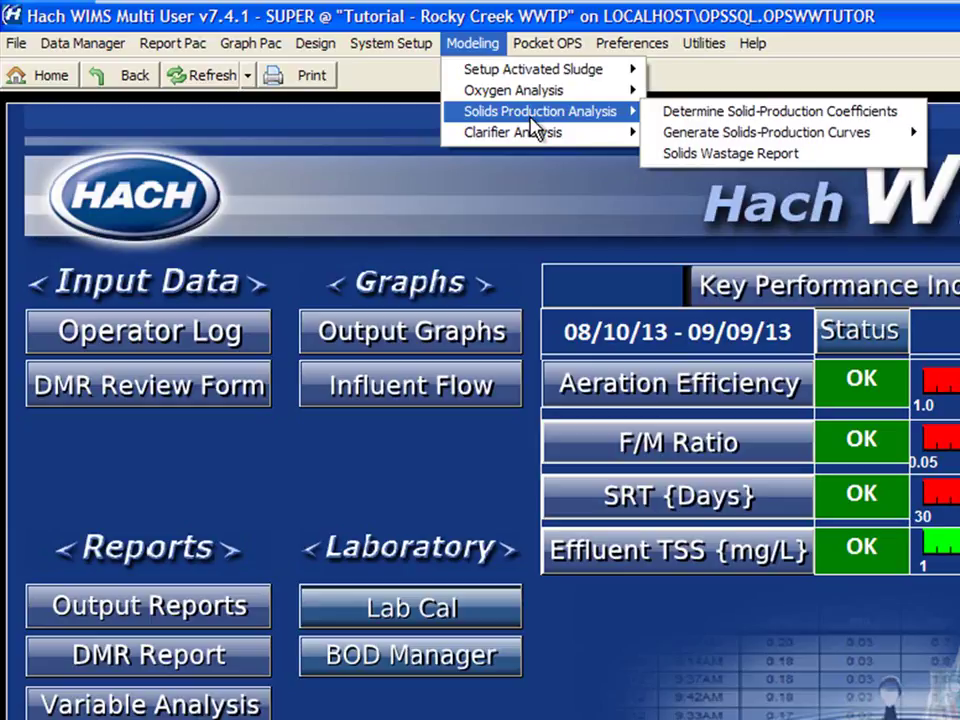
Step: Open Determine Solid-Production Coefficients and include Basins 1–4
left_click(706, 112)
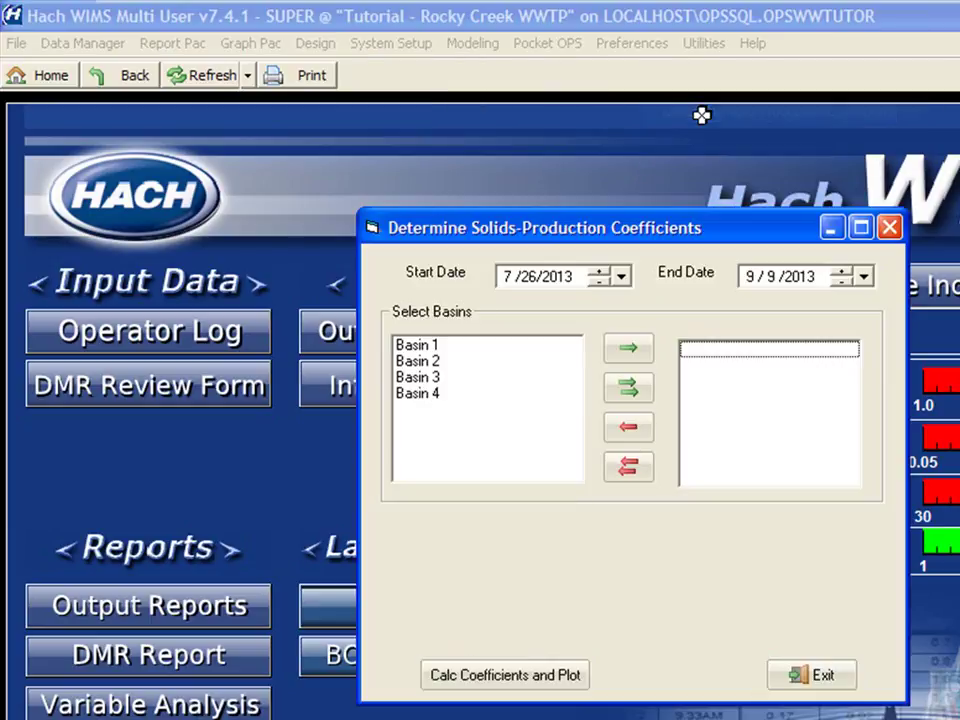
left_click_drag(680, 230, 606, 118)
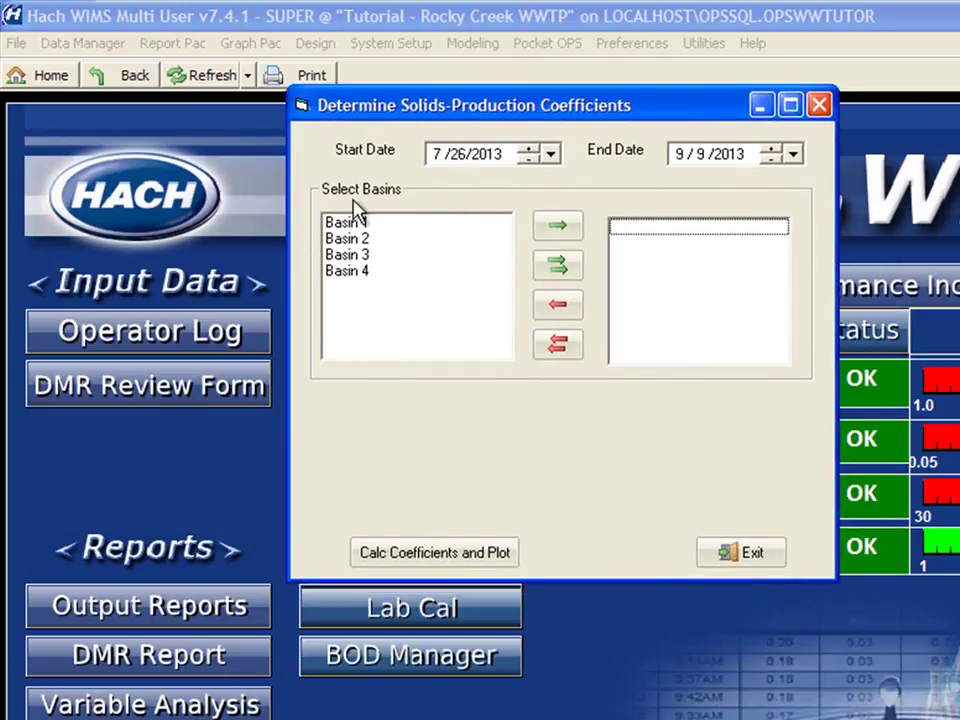
left_click(552, 272)
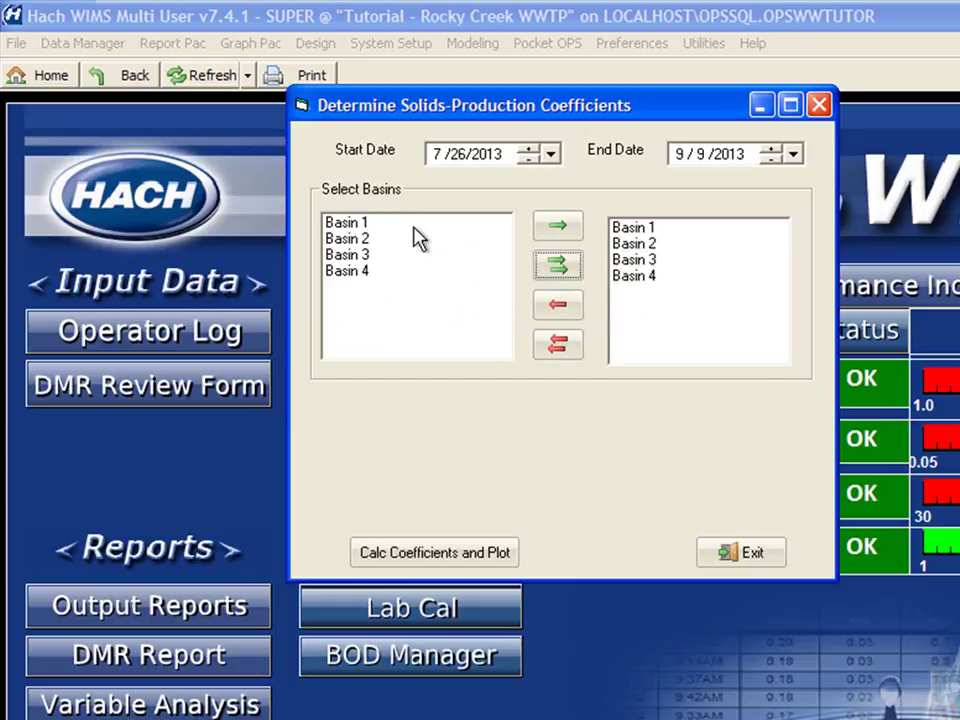
Step: Set the date range to 6/1/2013 through 6/30/2013
left_click(435, 153)
type("06")
key("Right")
type("01")
left_click(679, 156)
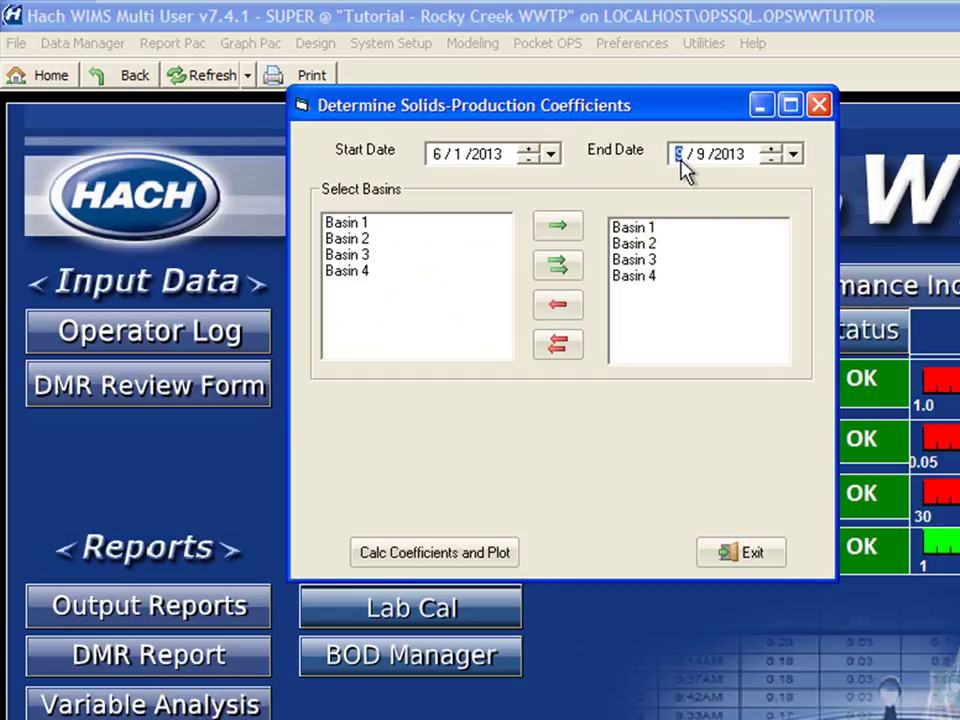
type("06")
key("Right")
type("03")
type("0")
Step: Calculate the coefficients and save yield 0.625 and decay −0.02758 to the database
left_click(406, 566)
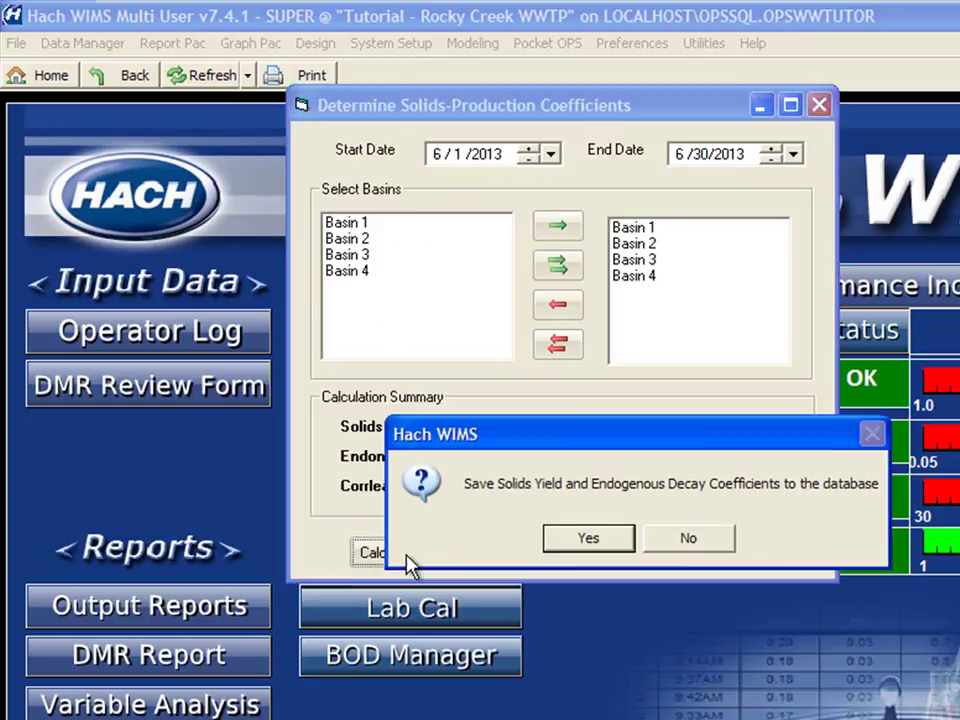
left_click_drag(522, 452, 482, 232)
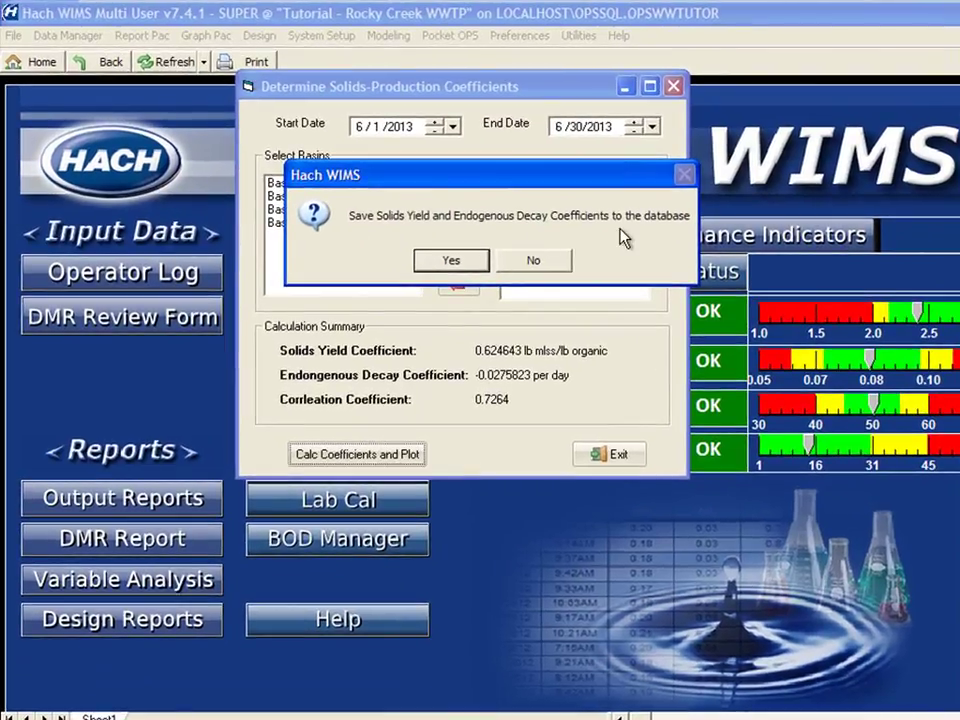
left_click(452, 261)
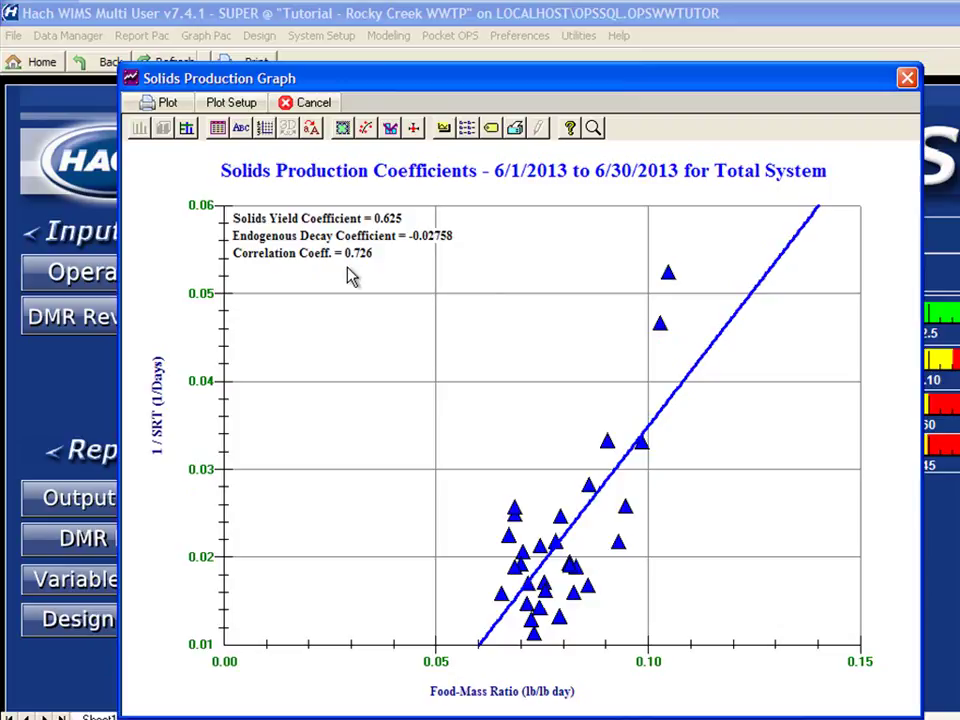
Step: Close the total-system Solids Production Coefficients graph
left_click(313, 102)
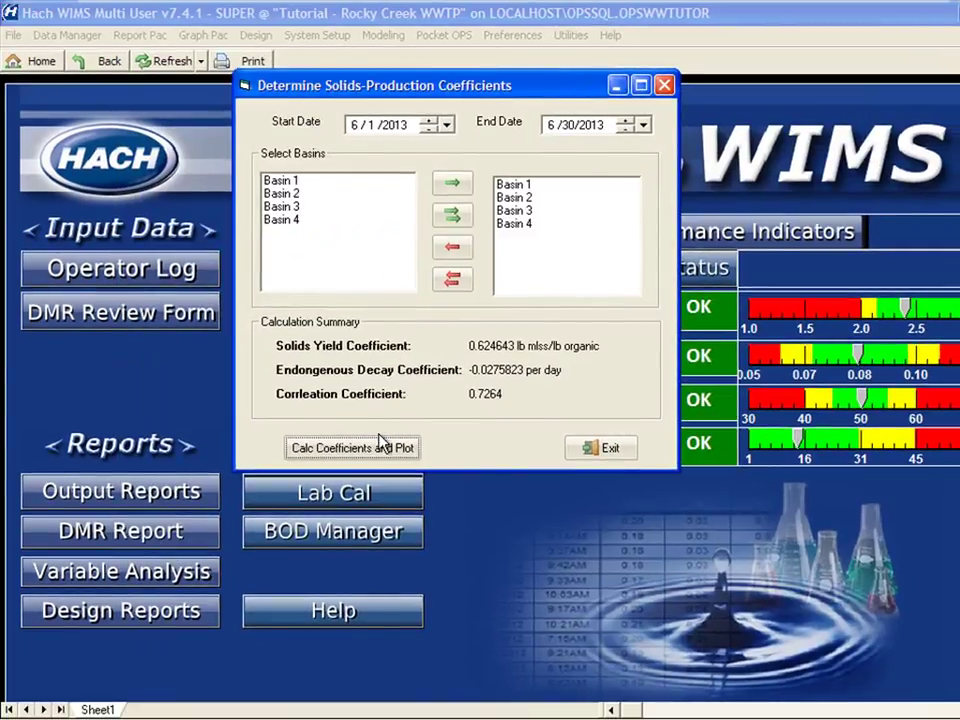
Step: Exit the coefficients tool and open the Applied Load curve setup with Basins 1–4
left_click(606, 448)
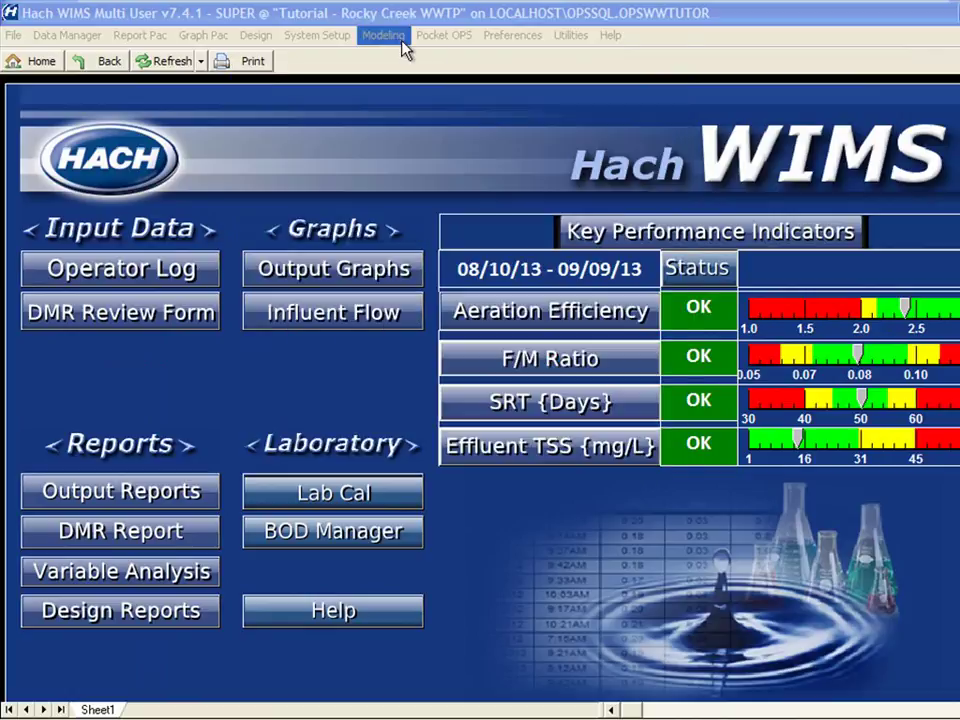
left_click(400, 40)
mouse_move(428, 104)
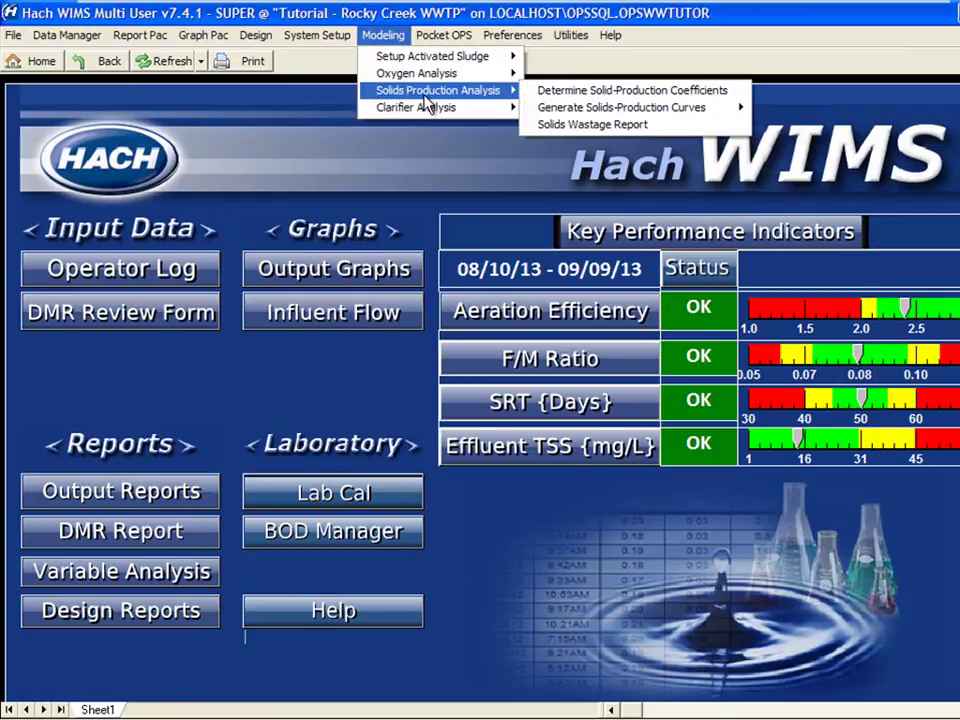
mouse_move(575, 118)
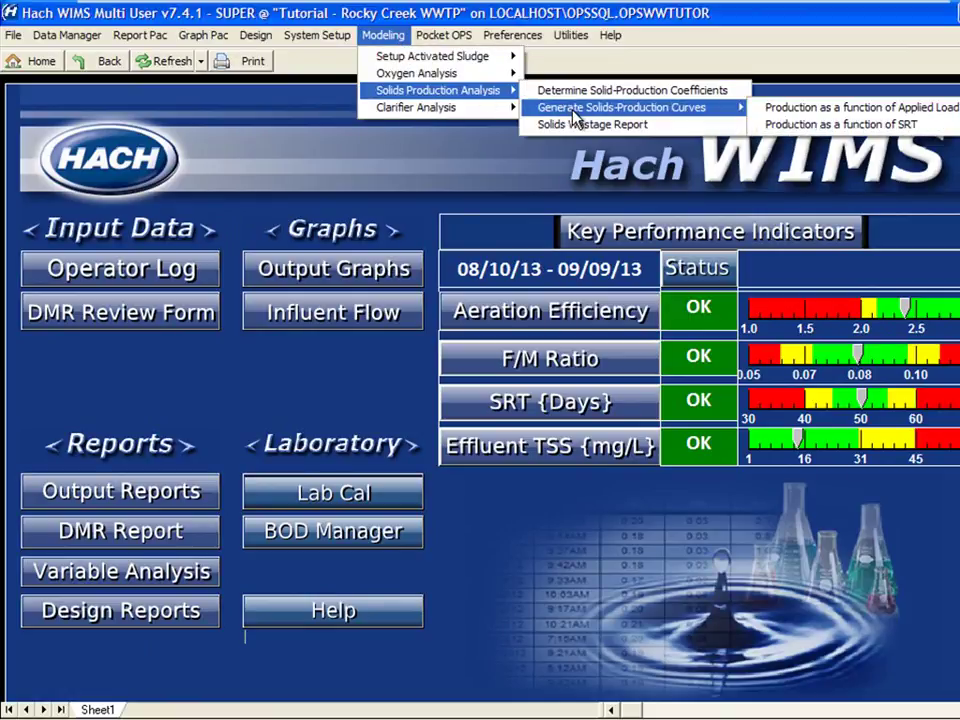
left_click(770, 113)
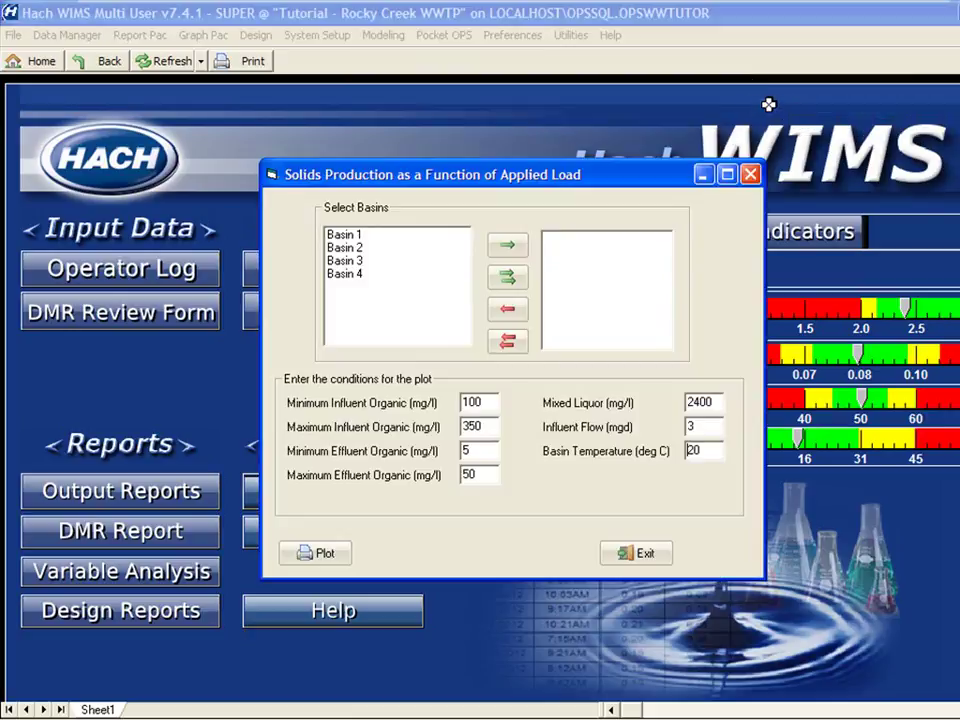
left_click(508, 279)
left_click_drag(517, 182, 447, 77)
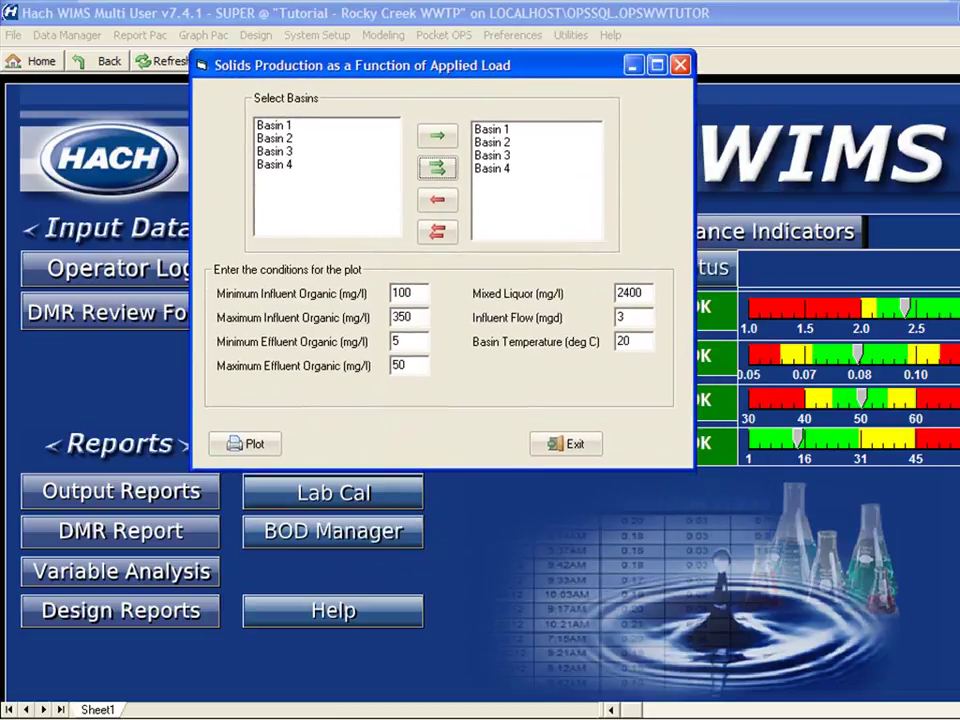
Step: Set influent organic minimum 250 and effluent organic limits 3–20 mg/l
key("Tab")
type("250")
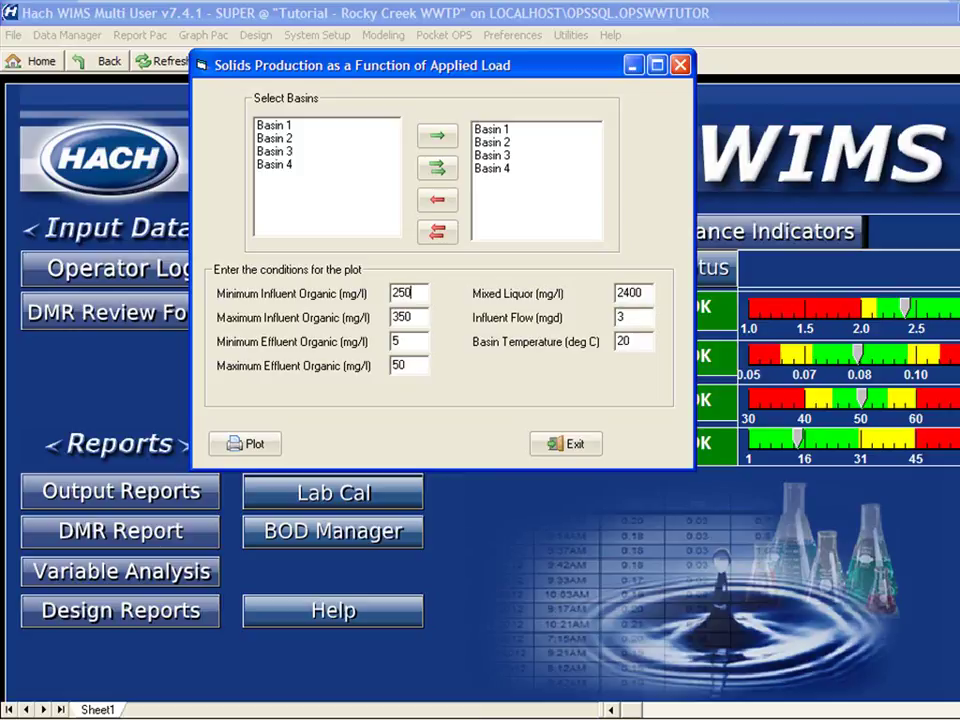
left_click(407, 366)
double_click(422, 368)
double_click(420, 341)
type("3")
double_click(418, 366)
type("20")
Step: Plot total-system solids production against organic load at mixed liquor 2400 mg/l
left_click(257, 444)
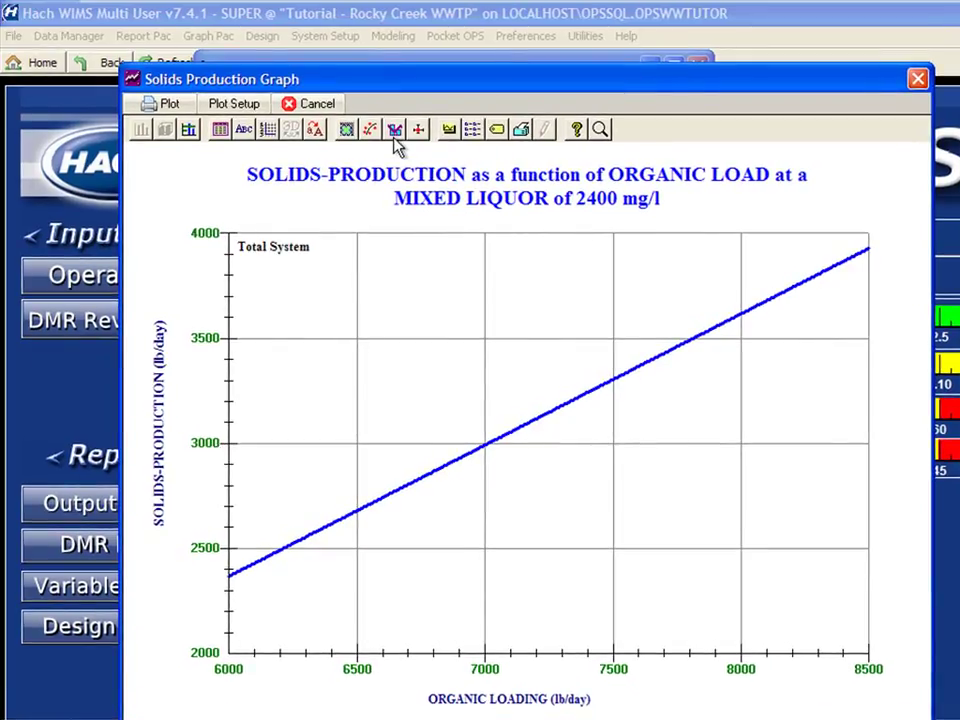
Step: Replot the applied-load curve at mixed liquor 3500 mg/l, then close the graph
left_click(318, 104)
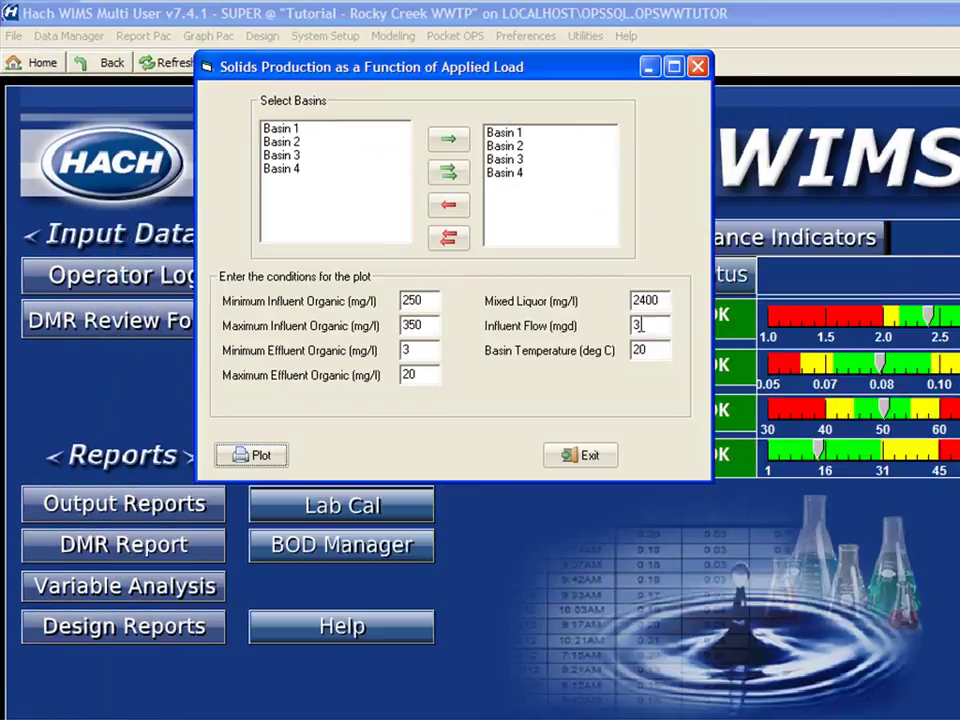
key("shift+Tab")
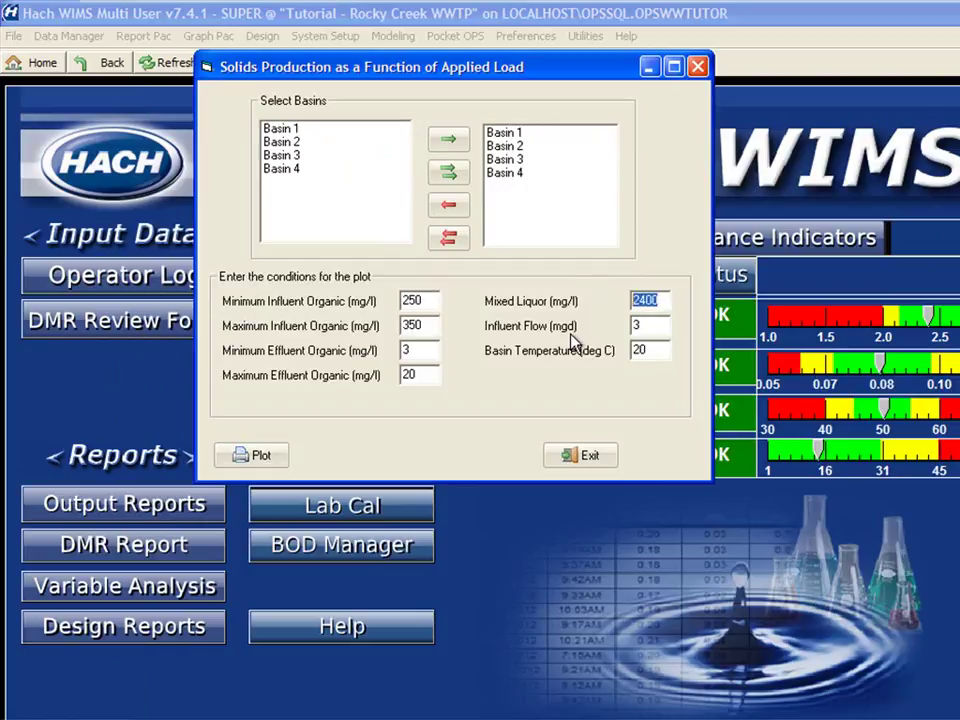
type("3500")
left_click(258, 458)
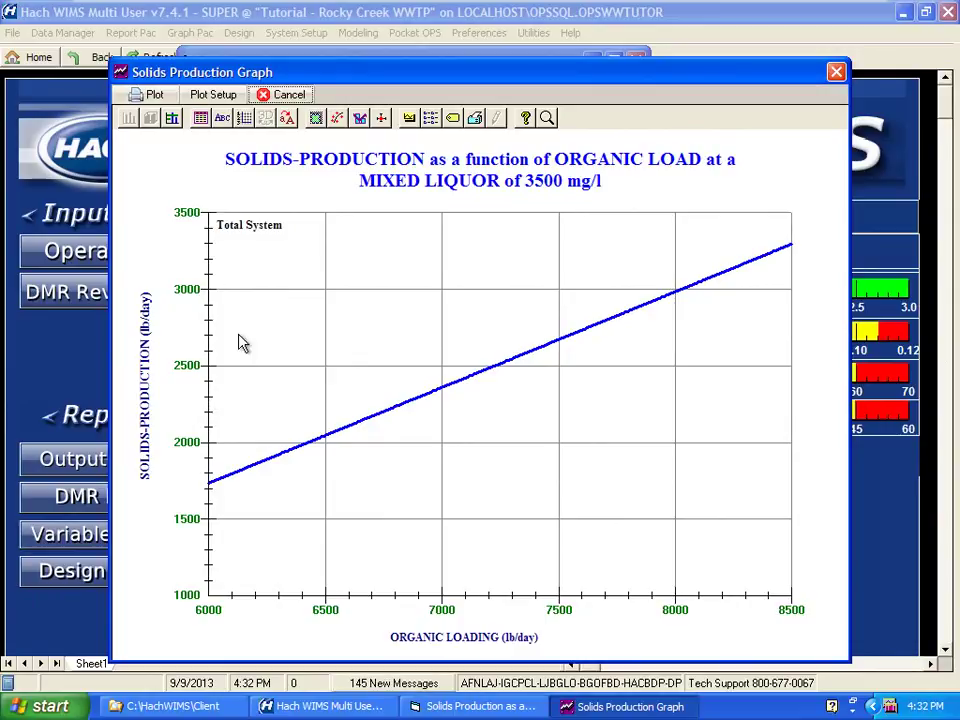
left_click(282, 94)
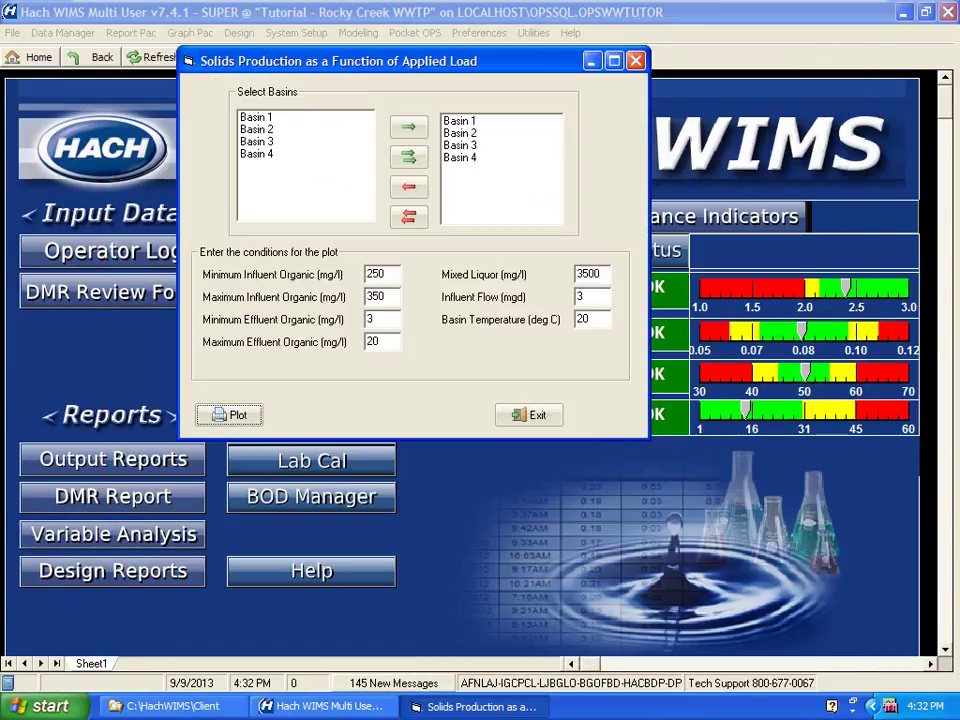
Step: Exit the applied-load setup and open the SRT curve setup with Basins 1–4
left_click(528, 416)
left_click(357, 33)
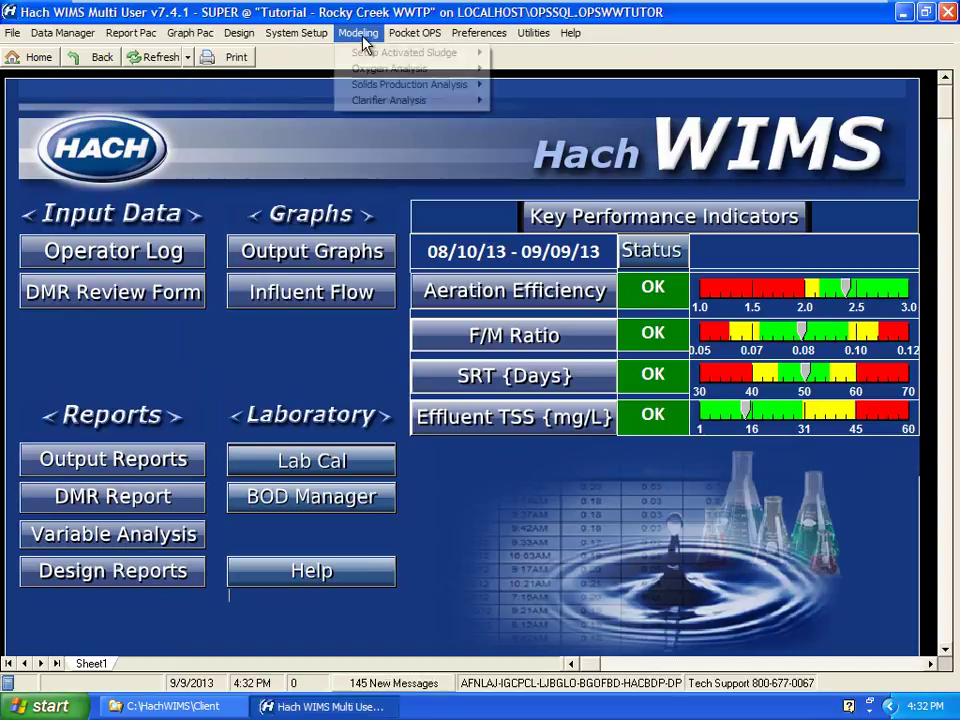
mouse_move(378, 72)
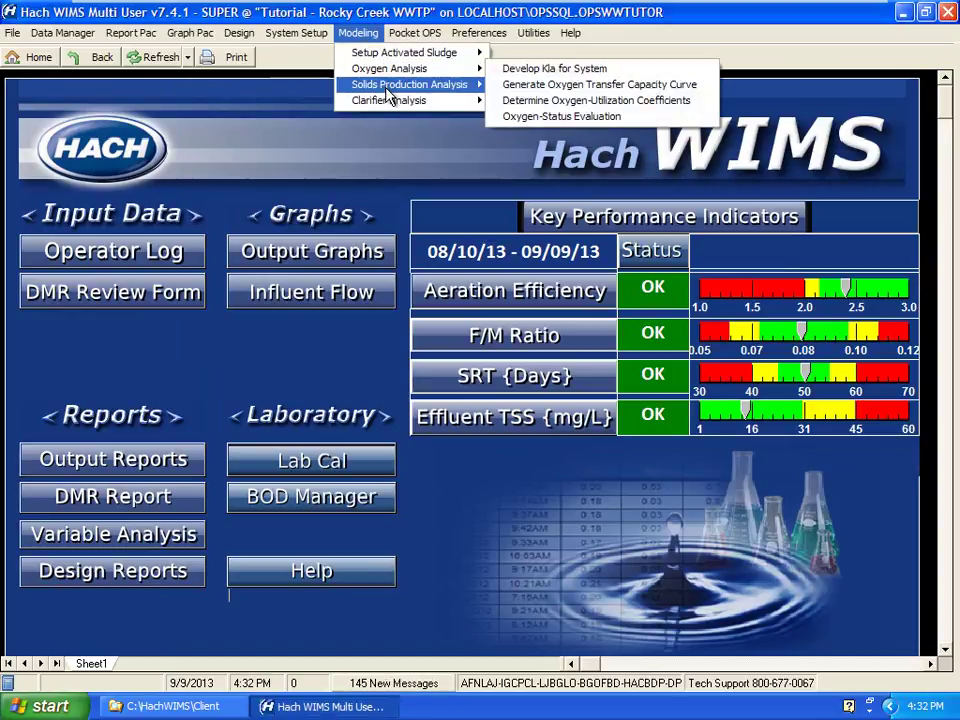
mouse_move(412, 84)
mouse_move(683, 106)
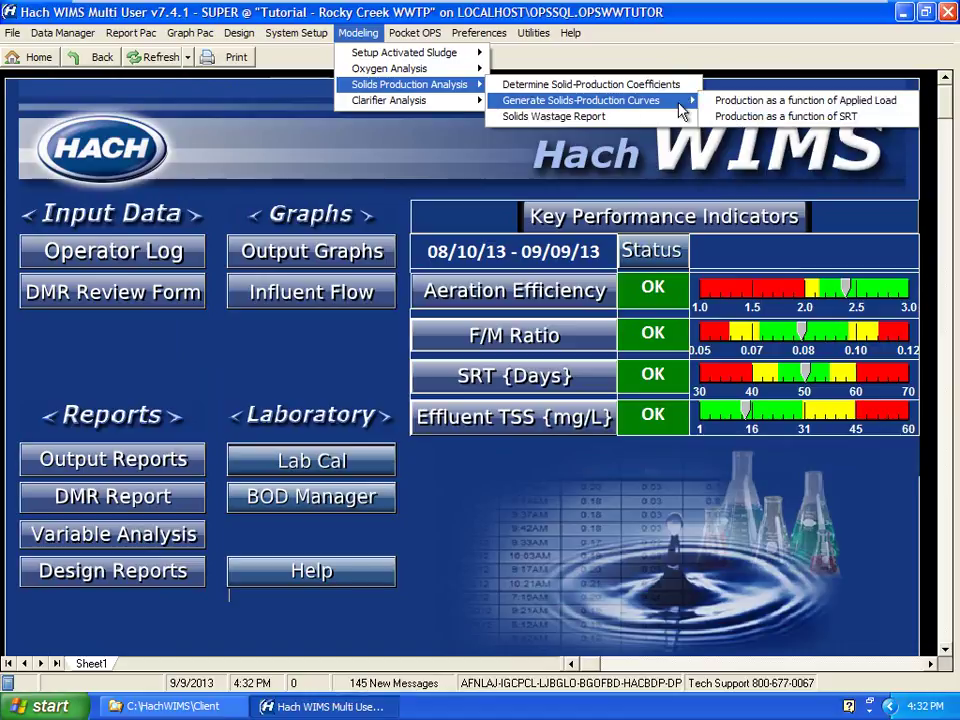
left_click(760, 118)
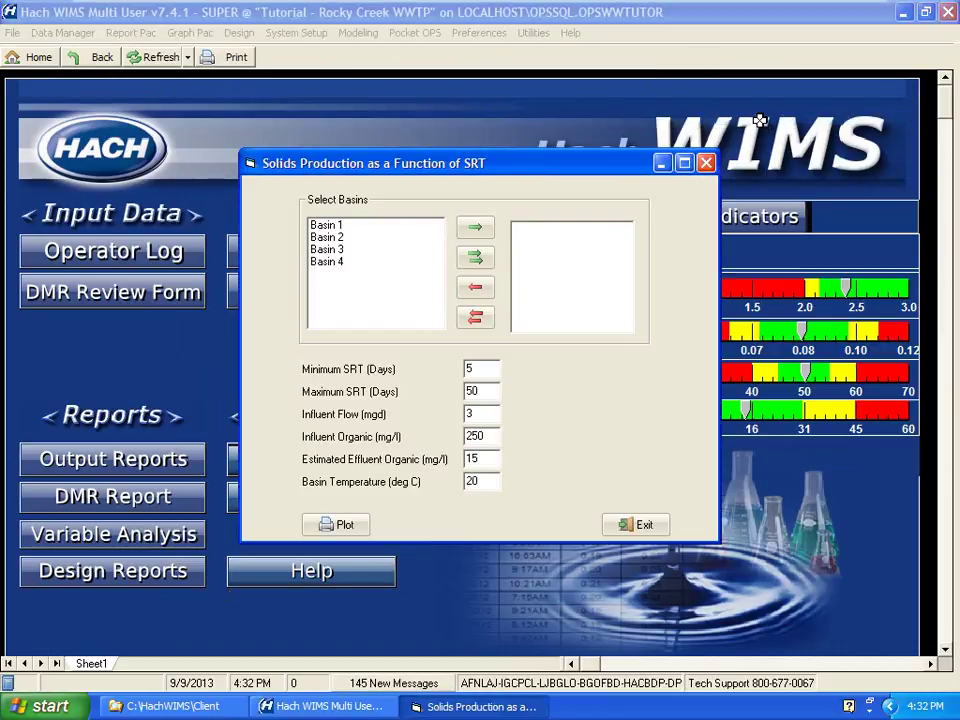
left_click(474, 258)
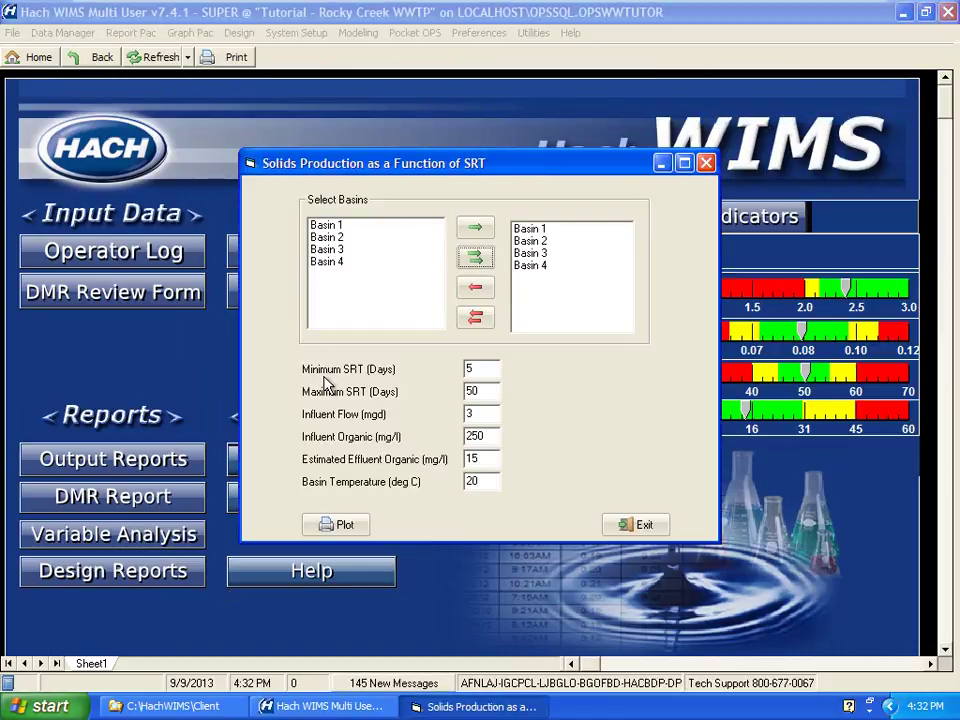
Step: Set SRT 30–60 days and effluent organic 10 mg/l, then plot against SRT
double_click(480, 370)
type("30")
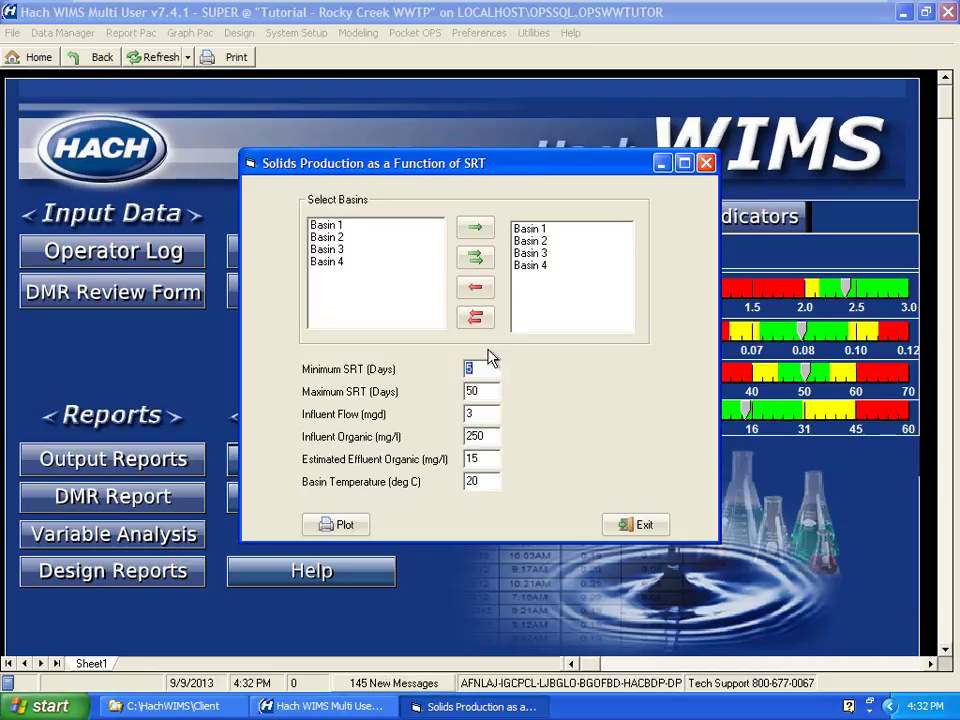
double_click(477, 390)
type("60")
left_click(491, 436)
double_click(484, 459)
type("10")
left_click(340, 524)
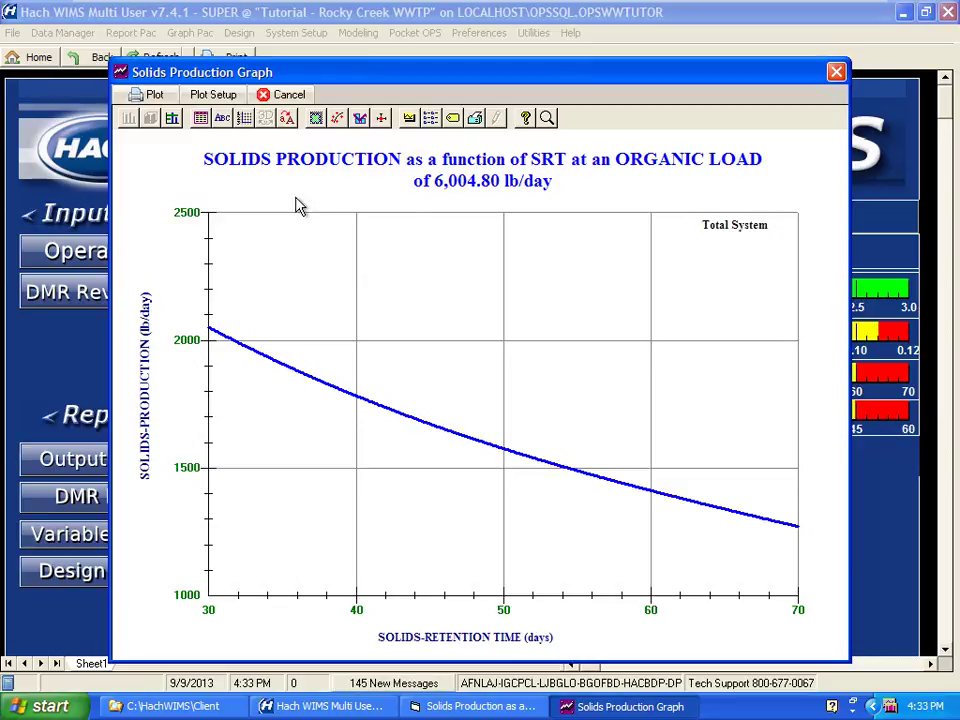
Step: Close the SRT graph and exit the SRT curve dialog
left_click(295, 99)
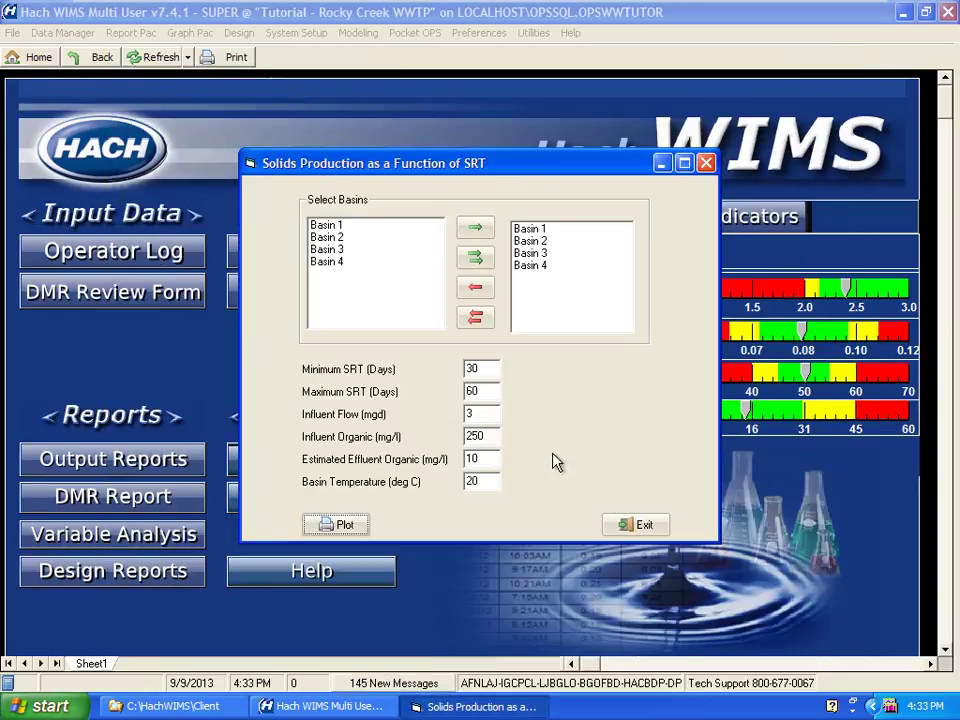
left_click(634, 522)
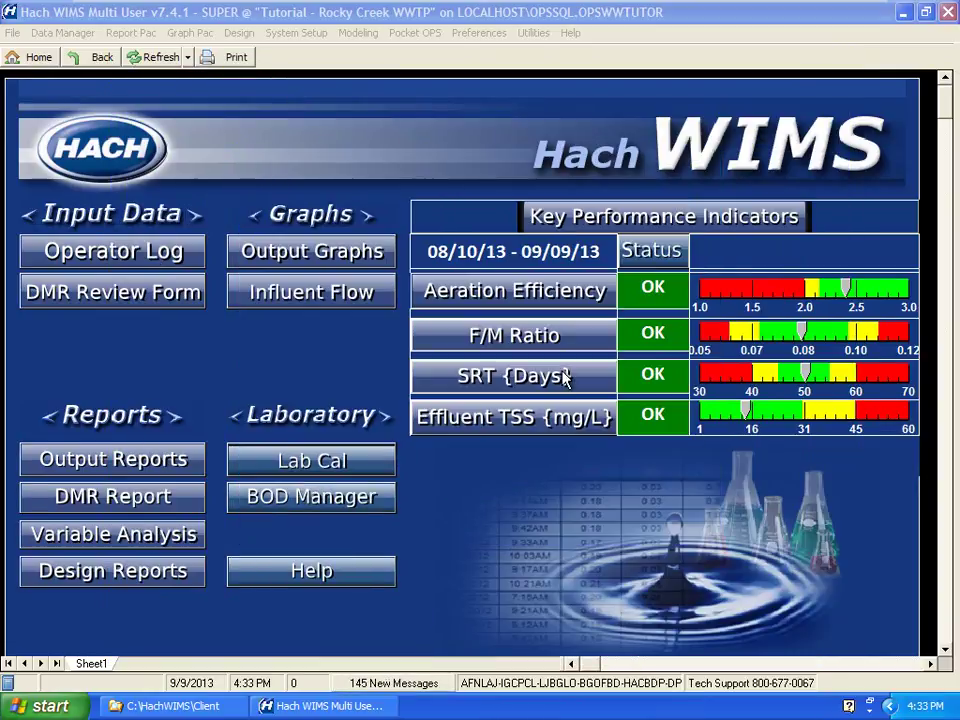